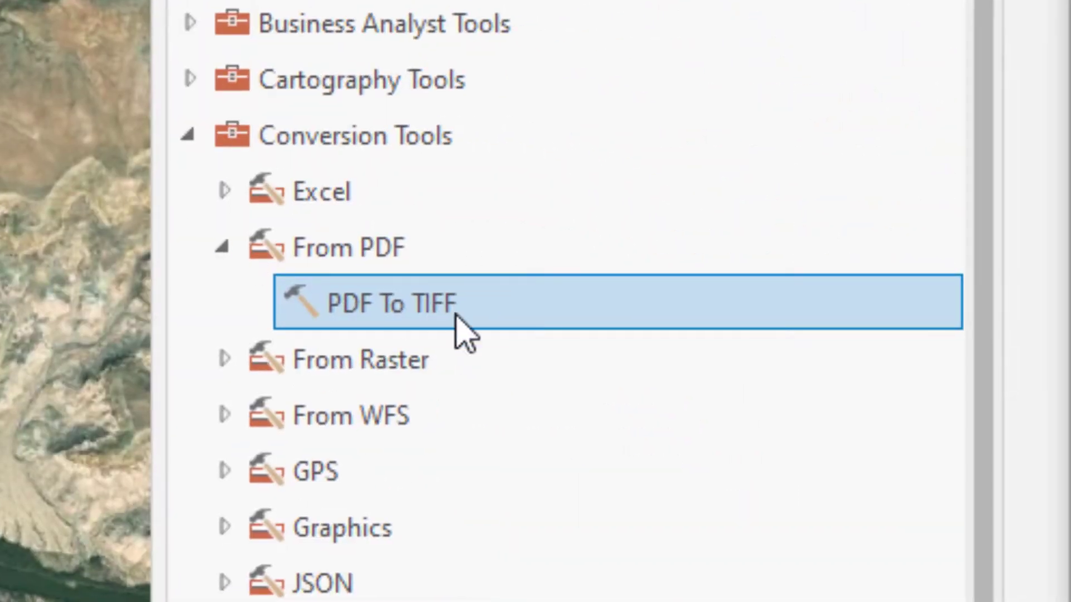
Step: Open PDF To TIFF from Conversion Tools > From PDF in the Geoprocessing Toolboxes
{"action": "double_click", "coordinate": [456, 314]}
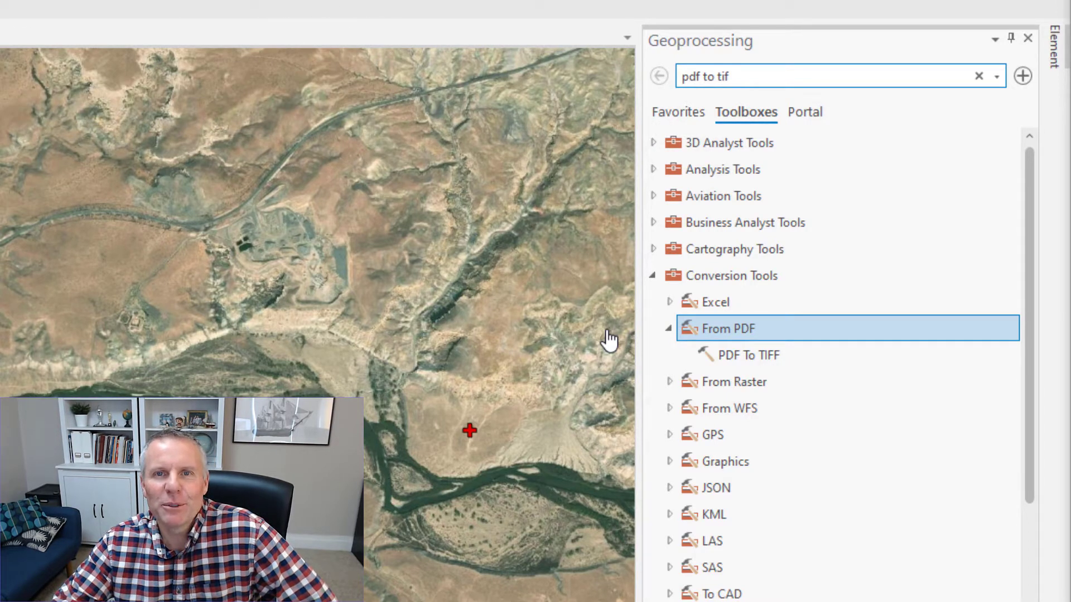
Step: Open the PDF To TIFF tool, leaving the input PDF and output TIFF blank
{"action": "double_click", "coordinate": [751, 361]}
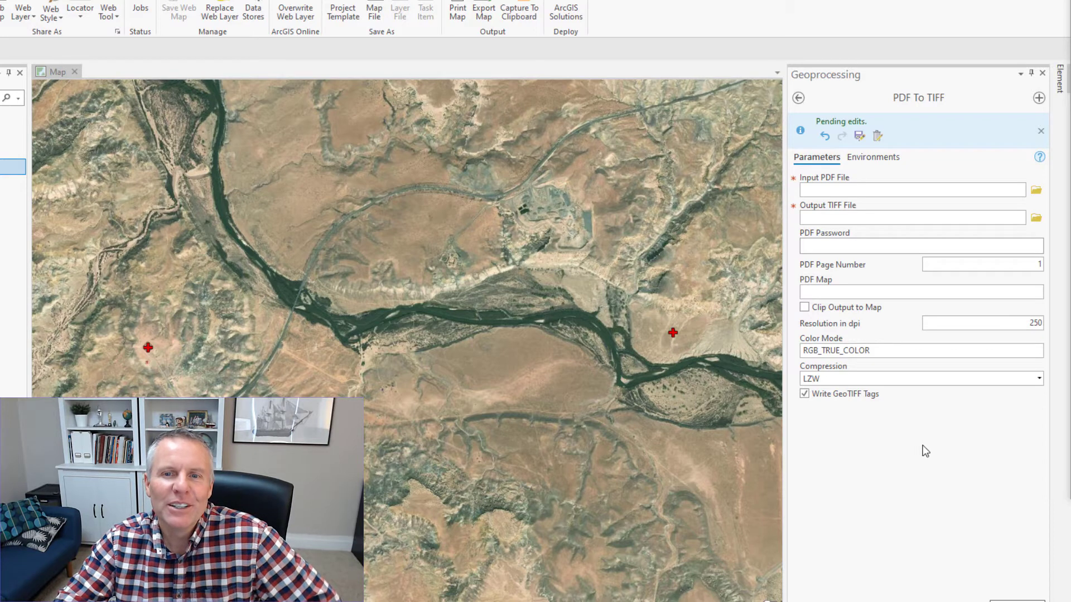
Step: Set the Input PDF File to MyMapProject\PDFtoTiff.pdf
{"action": "left_click", "coordinate": [857, 420]}
{"action": "left_click", "coordinate": [1036, 189]}
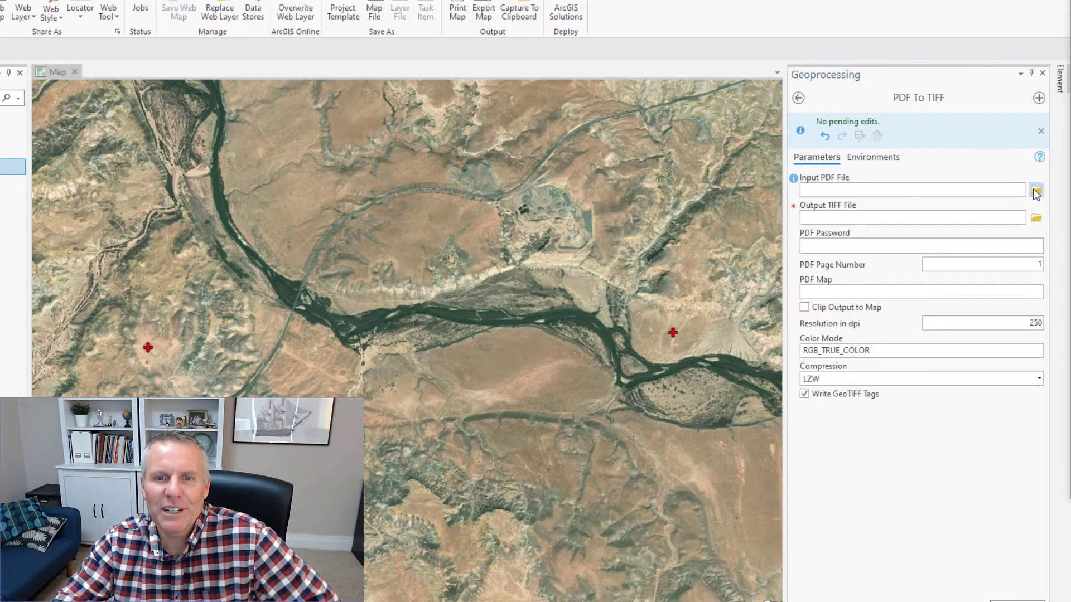
{"action": "left_click", "coordinate": [291, 198]}
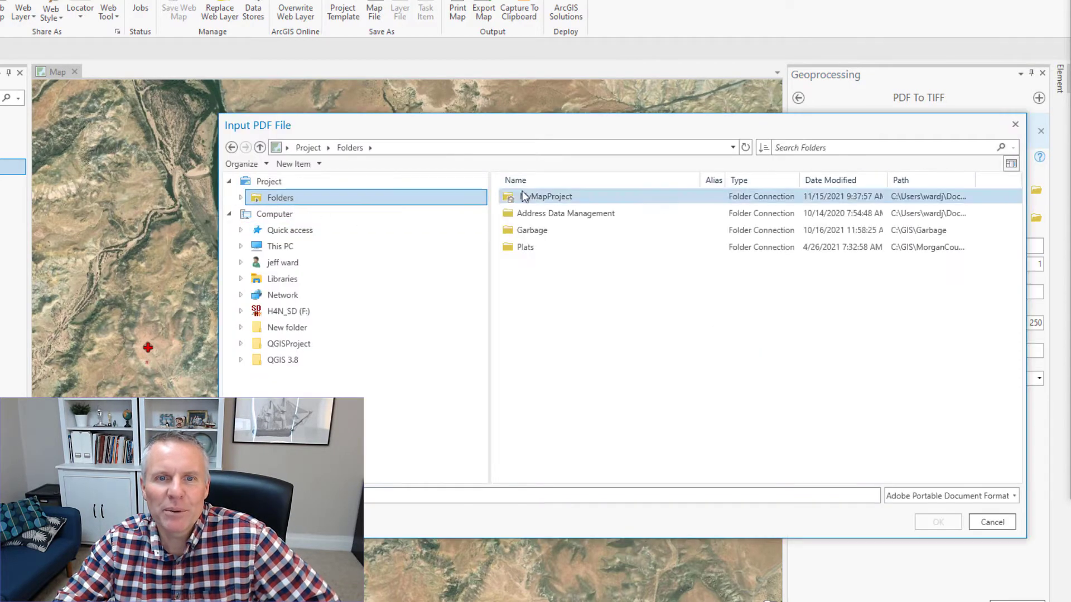
{"action": "double_click", "coordinate": [538, 197]}
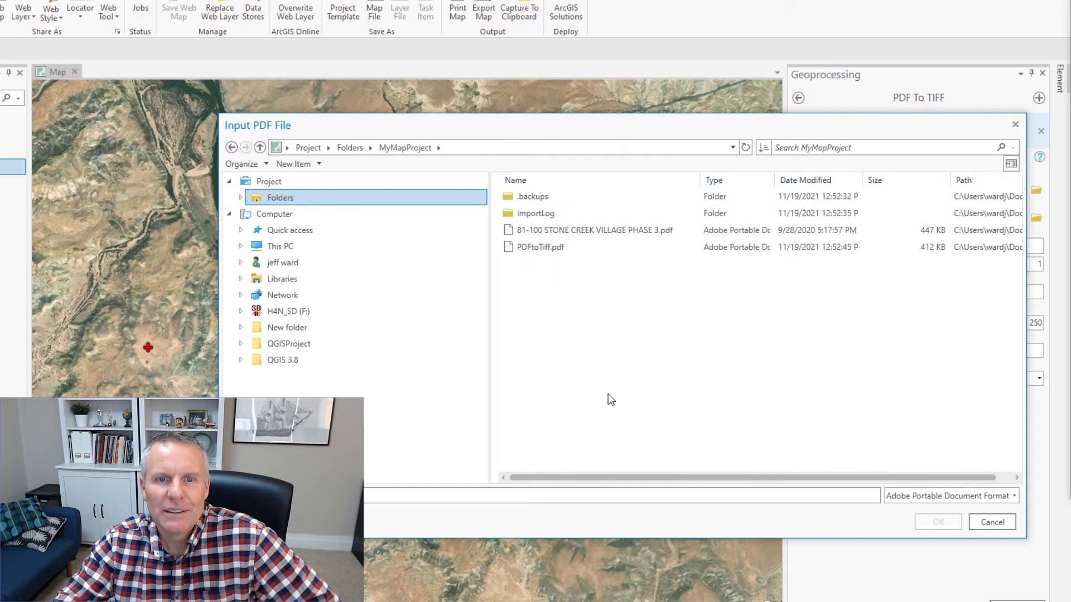
{"action": "left_click", "coordinate": [537, 250]}
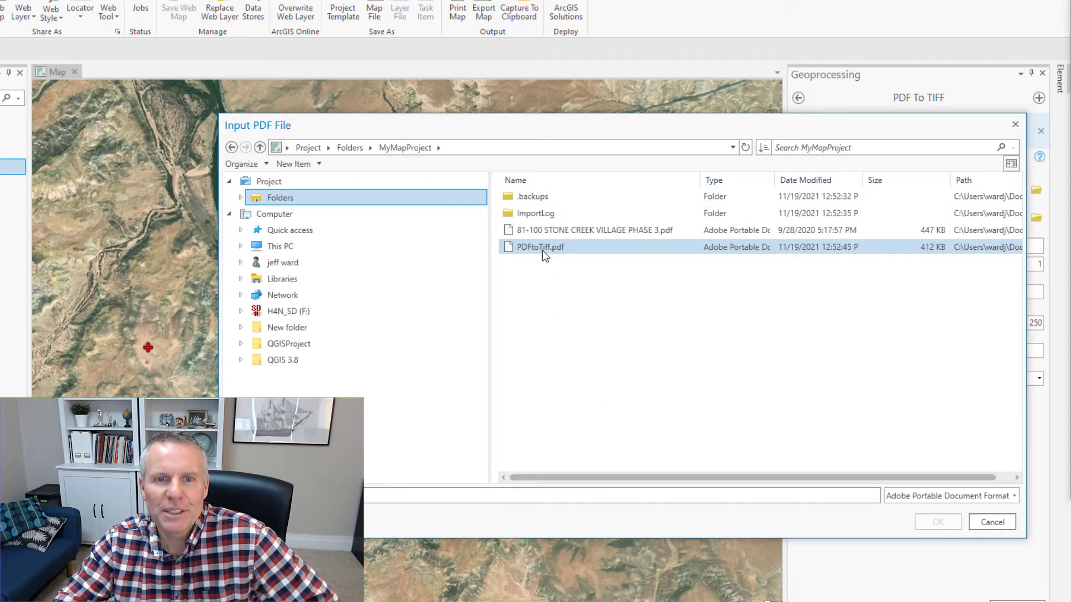
{"action": "left_click", "coordinate": [542, 246]}
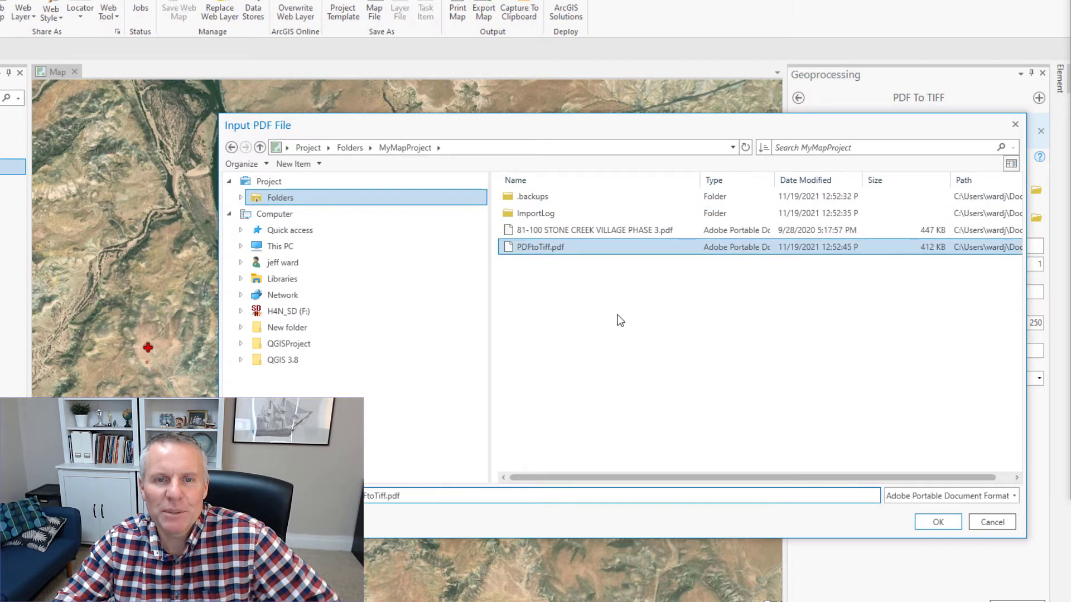
{"action": "left_click", "coordinate": [946, 523]}
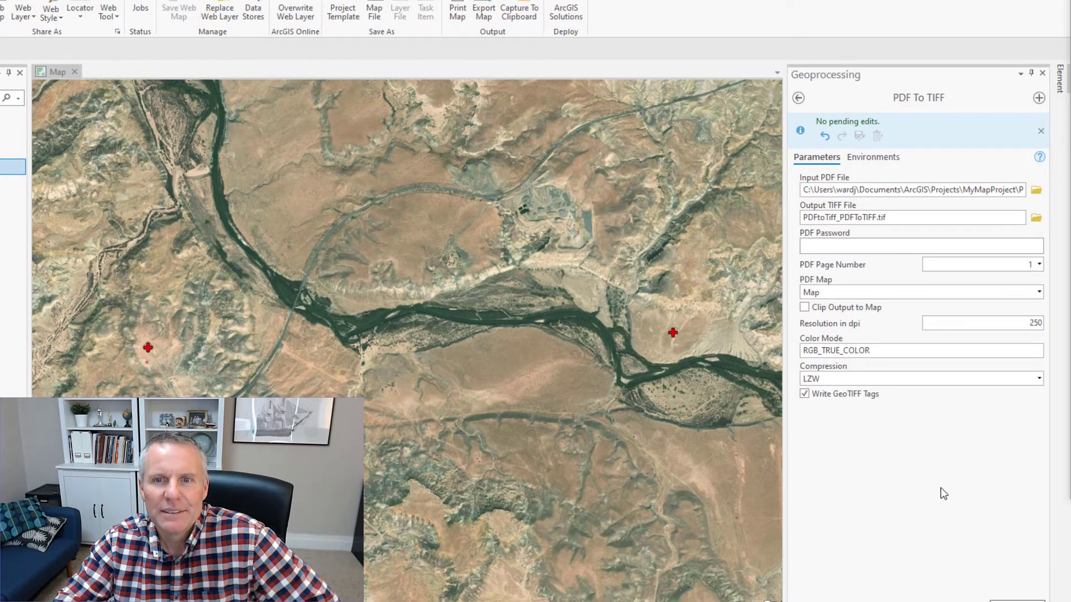
Step: Save the Output TIFF File as PDFtoTiff.tif in the MyMapProject folder
{"action": "left_click", "coordinate": [1034, 218]}
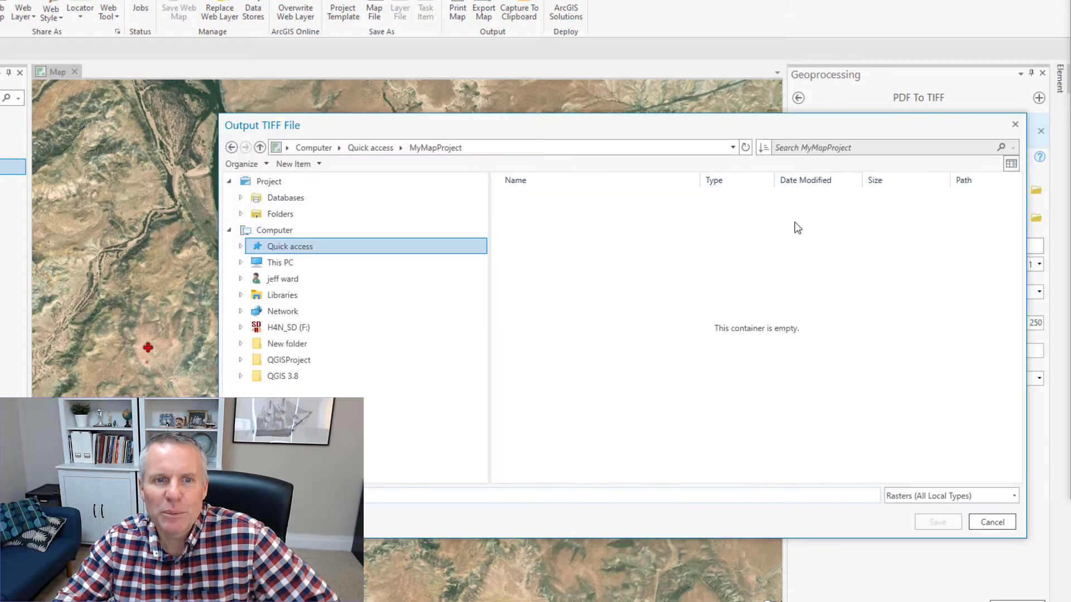
{"action": "left_click", "coordinate": [282, 213]}
{"action": "left_click", "coordinate": [529, 197]}
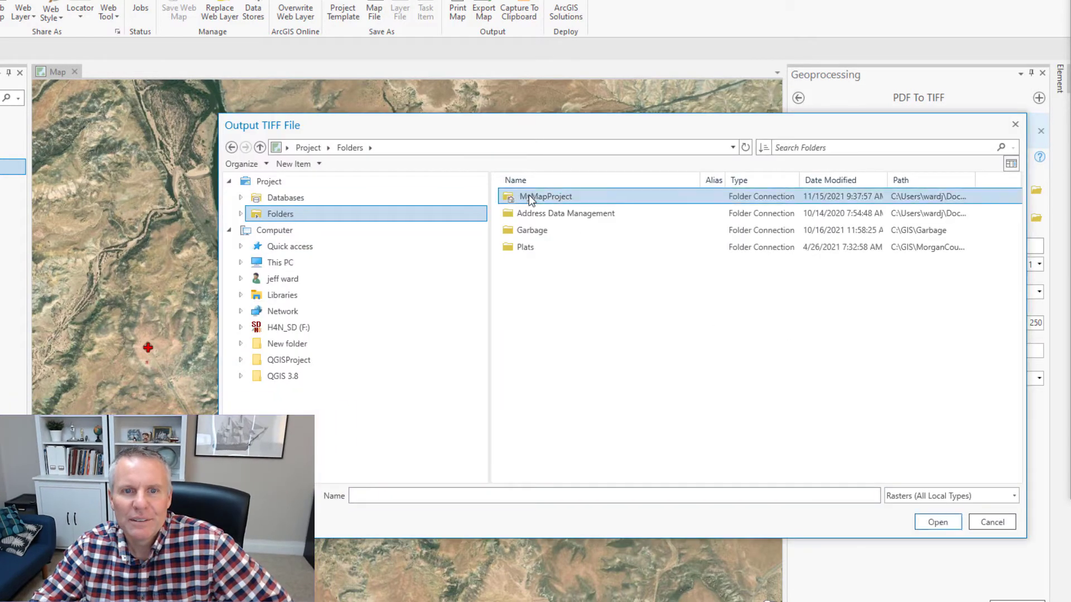
{"action": "double_click", "coordinate": [529, 197]}
{"action": "left_click", "coordinate": [550, 494]}
{"action": "type", "text": "PDF"}
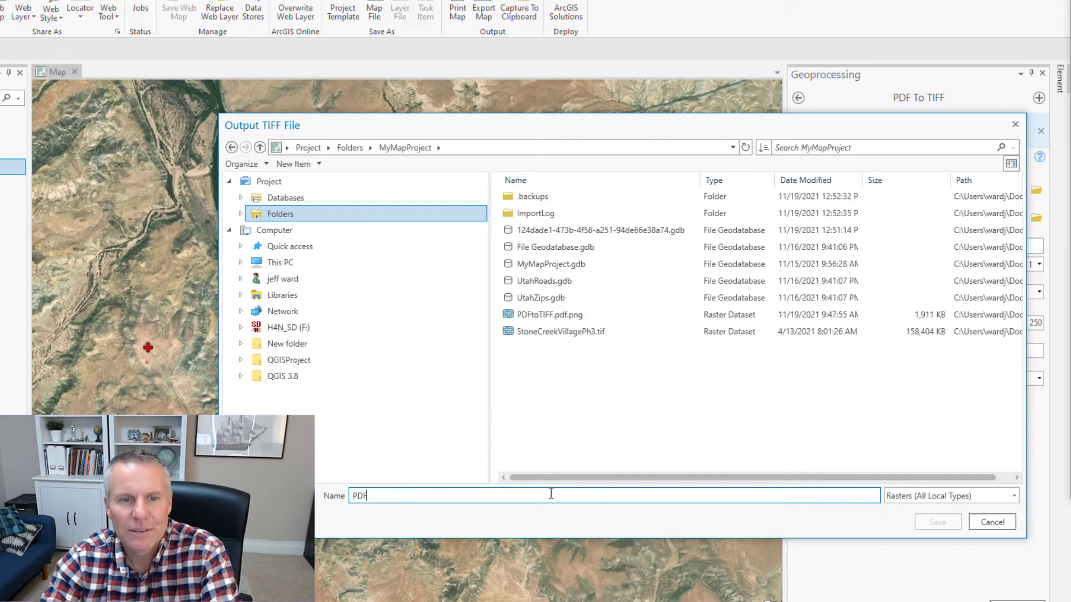
{"action": "type", "text": "toTiff.tif"}
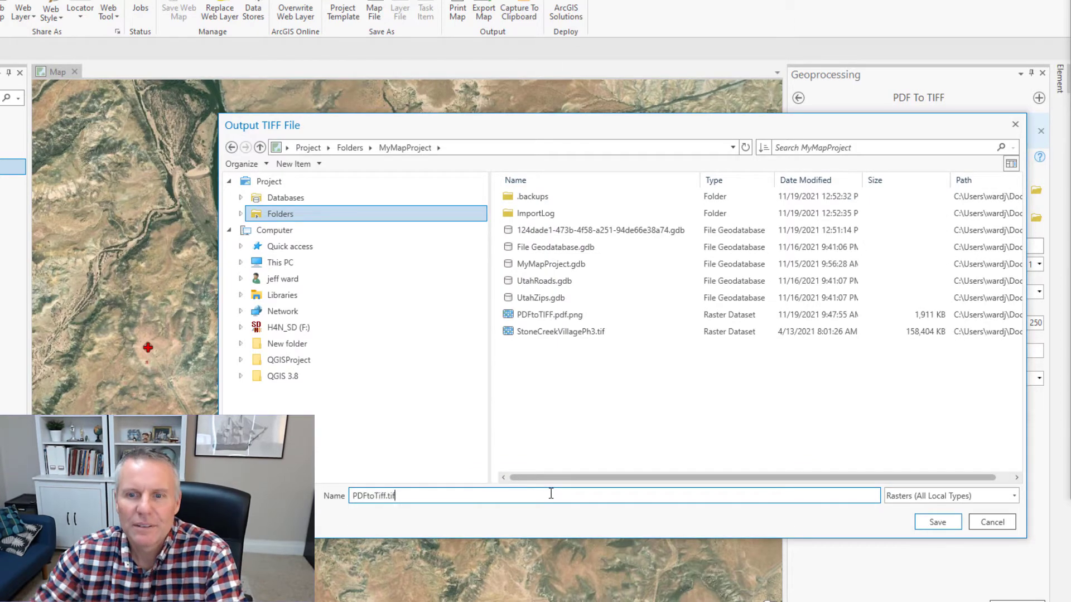
{"action": "left_click", "coordinate": [927, 525]}
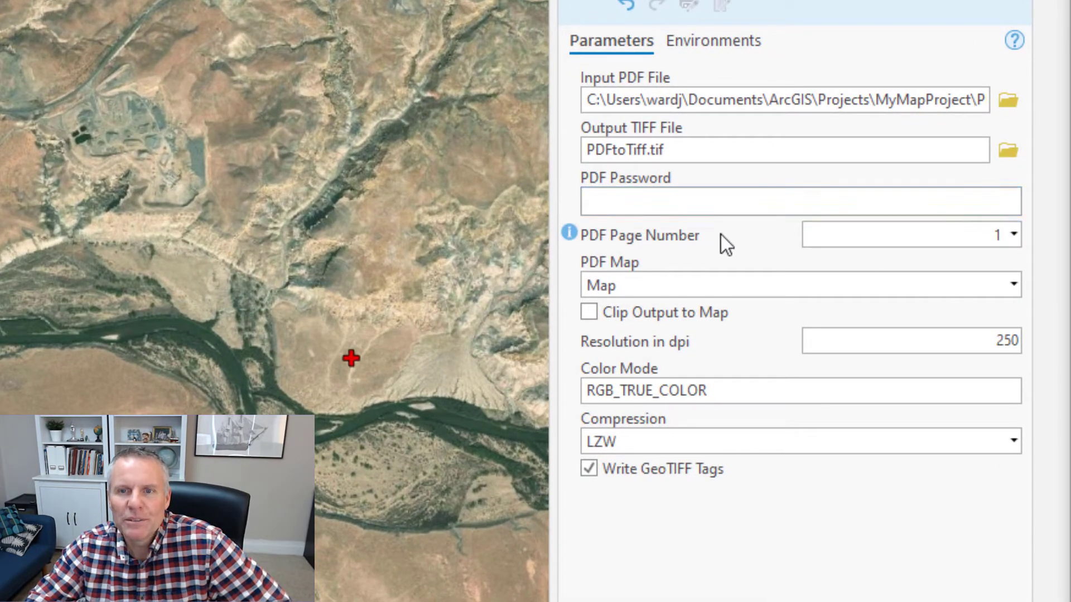
Step: Keep PDF Map as Map and replace the 250 dpi resolution with 300
{"action": "left_click", "coordinate": [757, 285]}
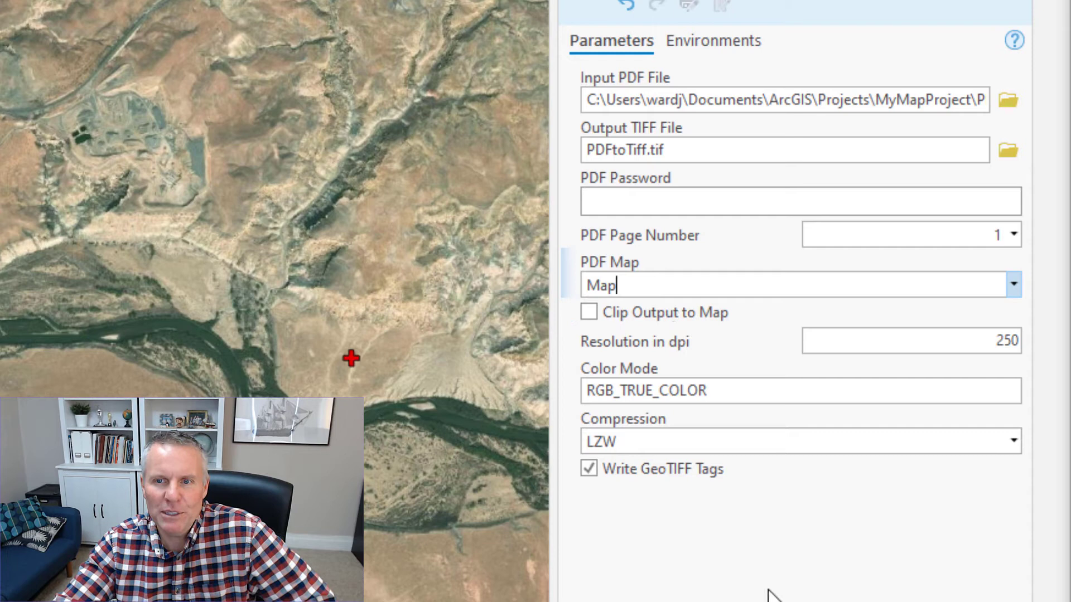
{"action": "left_click", "coordinate": [970, 341]}
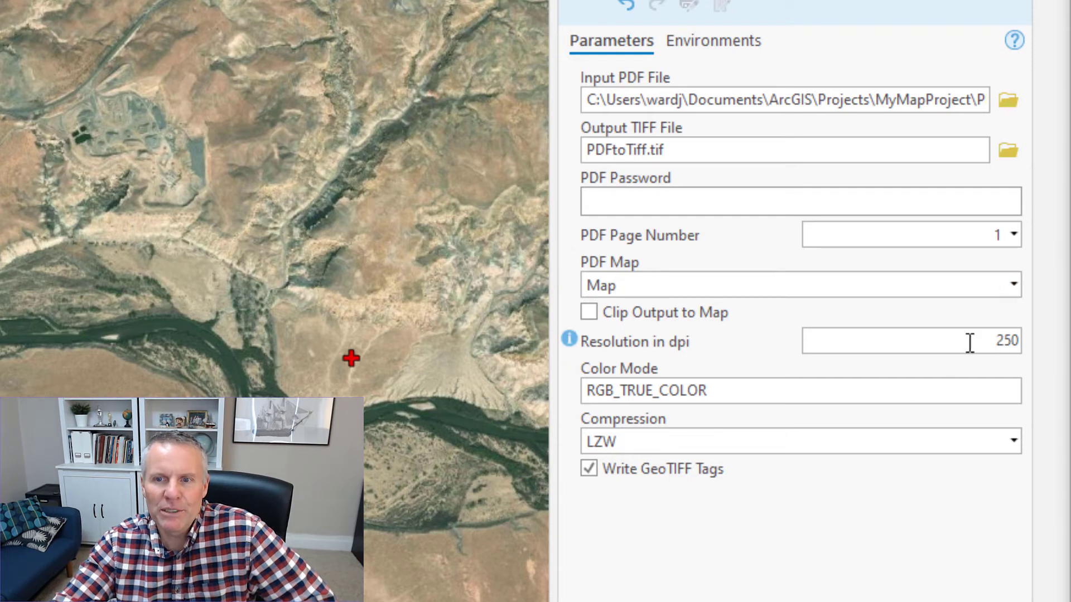
{"action": "left_click_drag", "start_coordinate": [968, 341], "coordinate": [1054, 342]}
{"action": "type", "text": "300"}
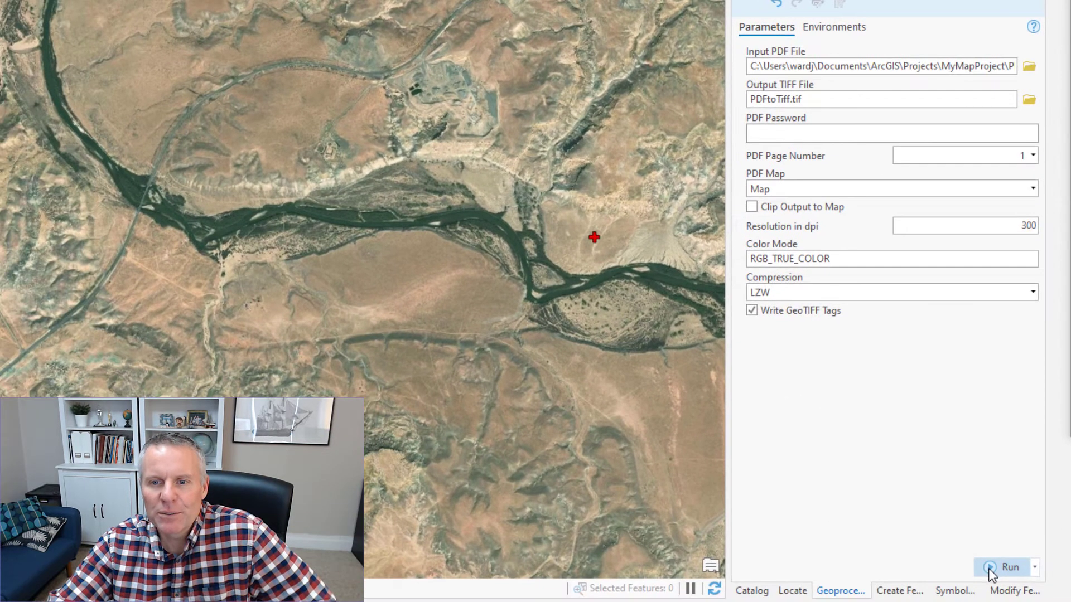
Step: Run the conversion, then toggle PDFtoTiff.tif to compare it with the control points
{"action": "left_click", "coordinate": [988, 569]}
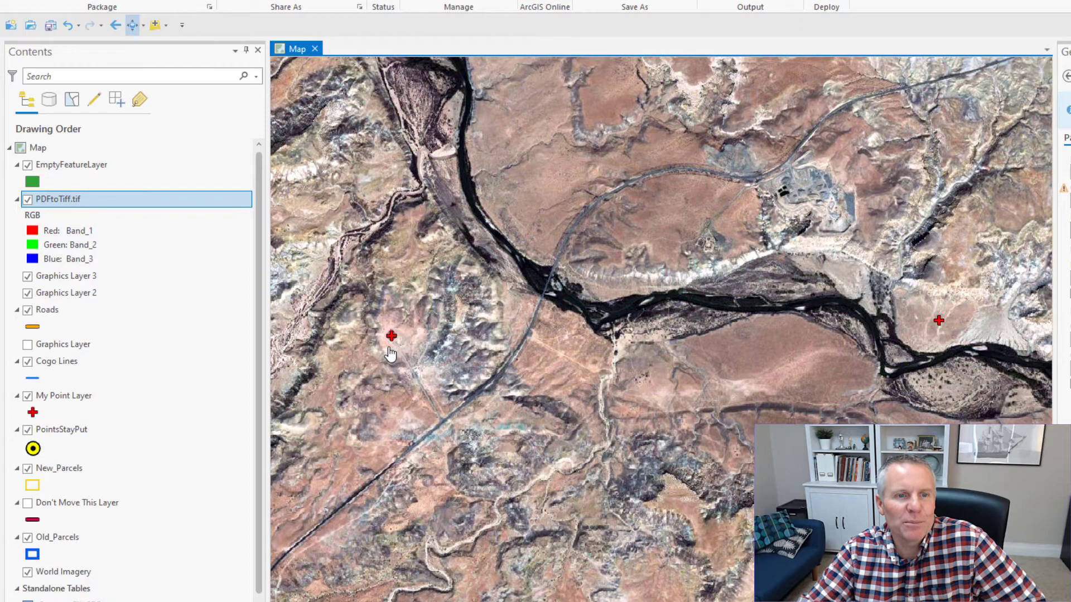
{"action": "scroll", "coordinate": [388, 360], "scroll_direction": "up", "scroll_amount": 2}
{"action": "scroll", "coordinate": [387, 360], "scroll_direction": "up", "scroll_amount": 3}
{"action": "scroll", "coordinate": [383, 354], "scroll_direction": "up", "scroll_amount": 2}
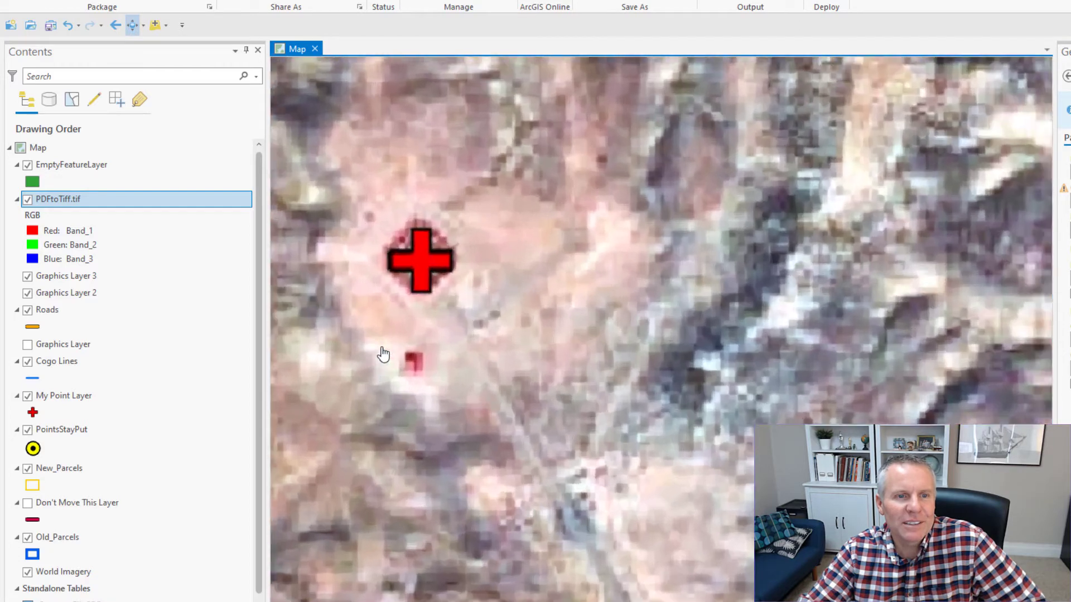
{"action": "scroll", "coordinate": [429, 355], "scroll_direction": "down", "scroll_amount": 2}
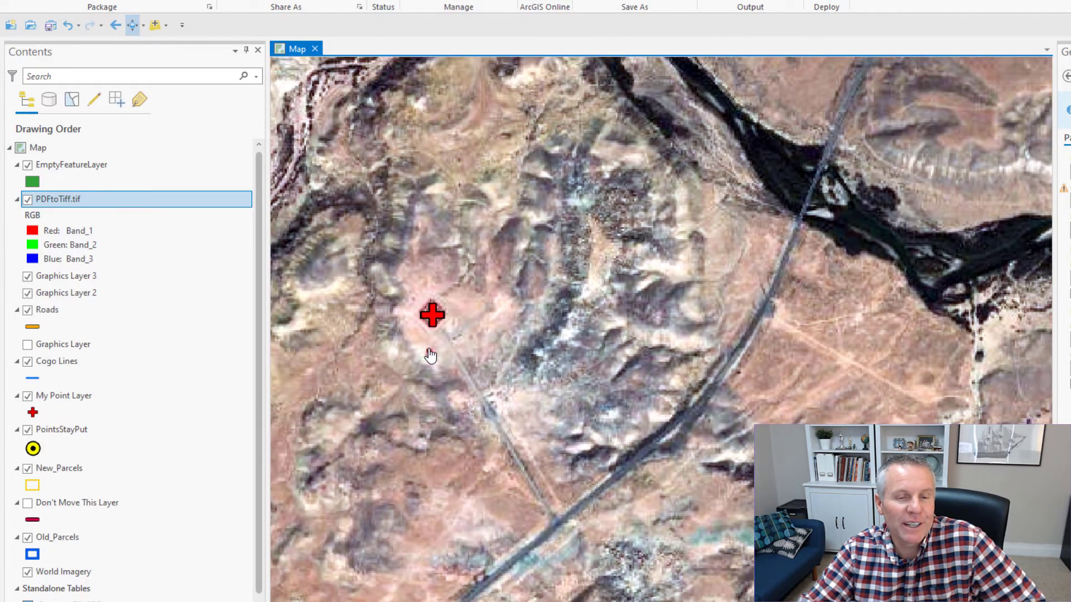
{"action": "scroll", "coordinate": [593, 368], "scroll_direction": "down", "scroll_amount": 2}
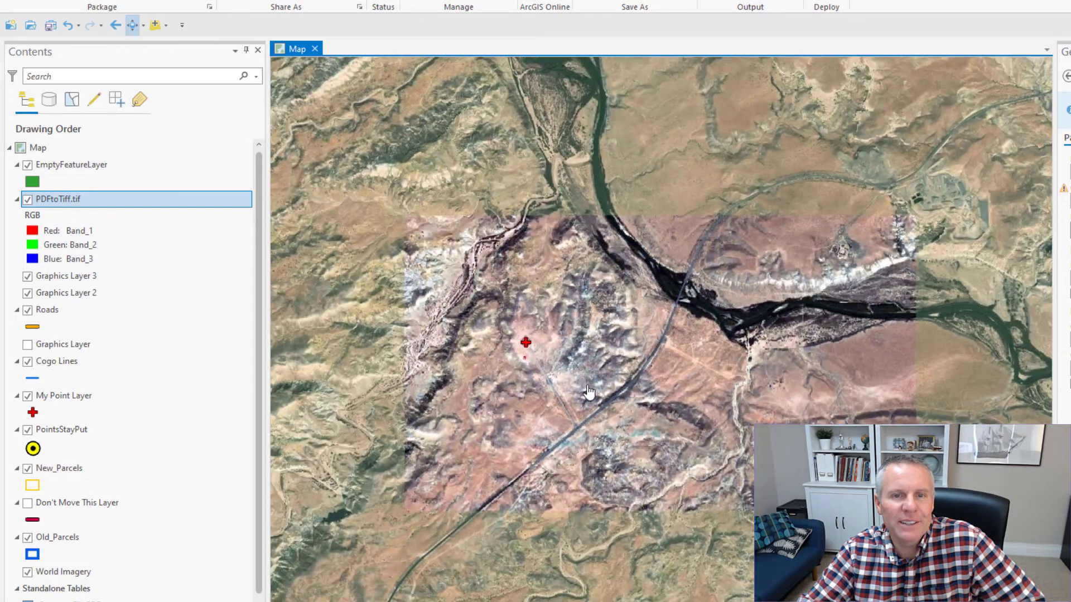
{"action": "scroll", "coordinate": [584, 396], "scroll_direction": "up", "scroll_amount": 1}
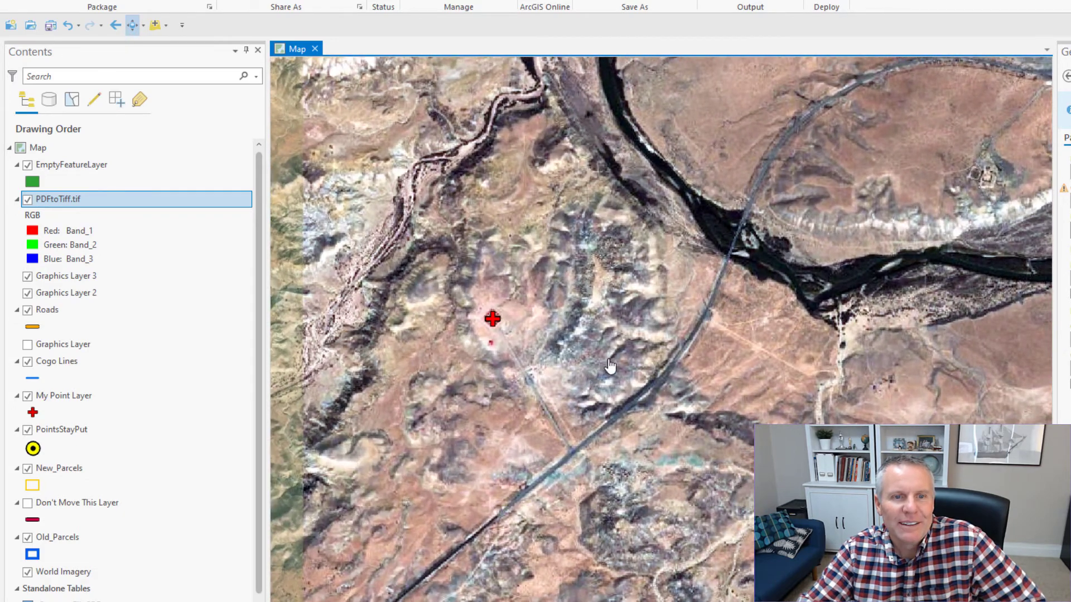
{"action": "left_click_drag", "start_coordinate": [707, 336], "coordinate": [621, 334]}
{"action": "scroll", "coordinate": [621, 335], "scroll_direction": "down", "scroll_amount": 2}
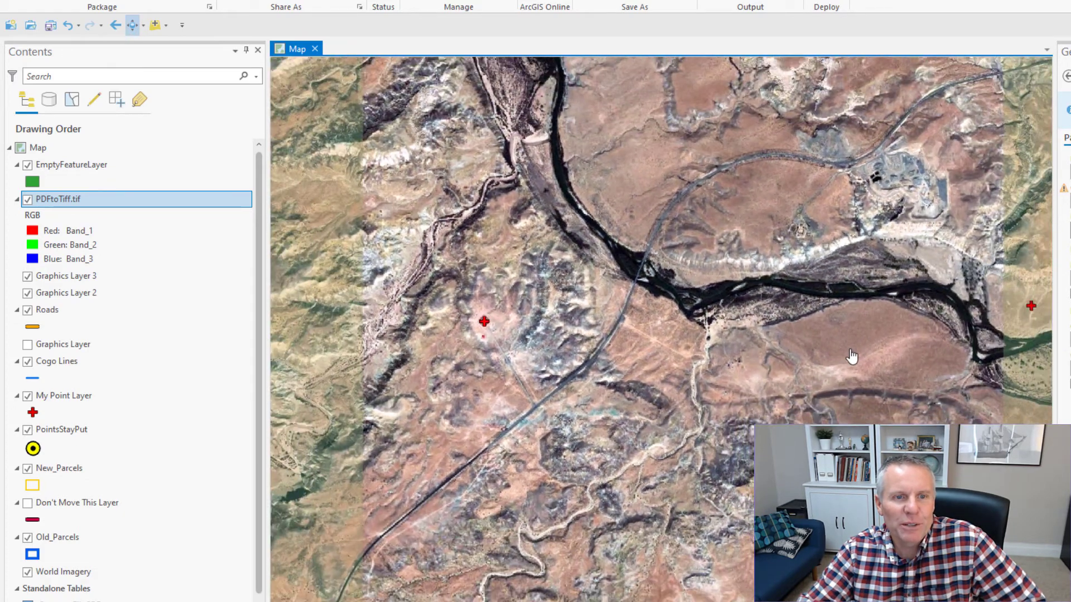
{"action": "left_click_drag", "start_coordinate": [848, 359], "coordinate": [729, 354]}
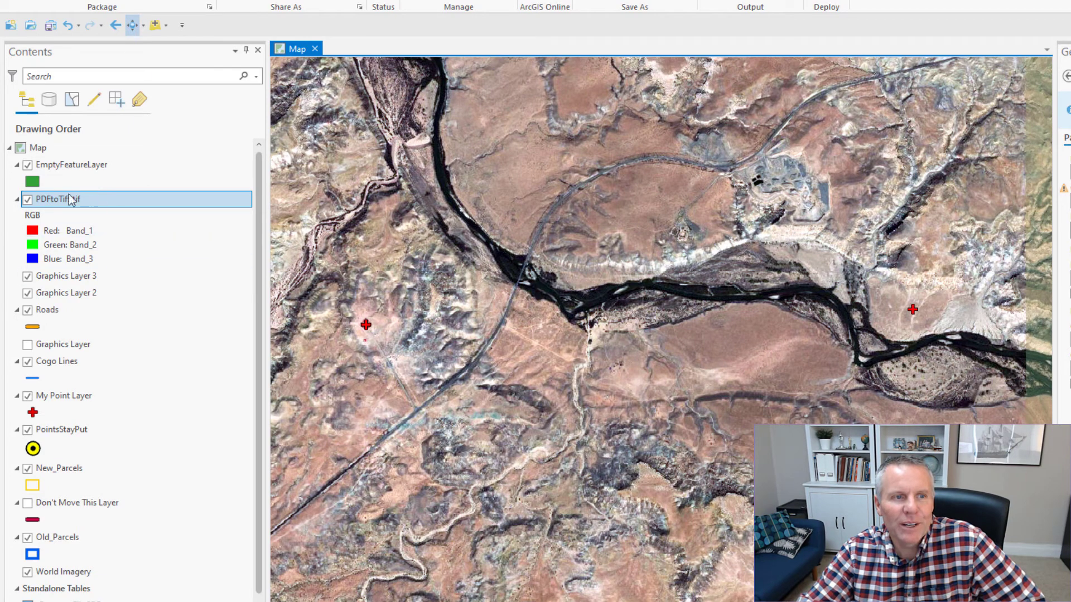
{"action": "left_click", "coordinate": [27, 200]}
{"action": "left_click", "coordinate": [26, 200]}
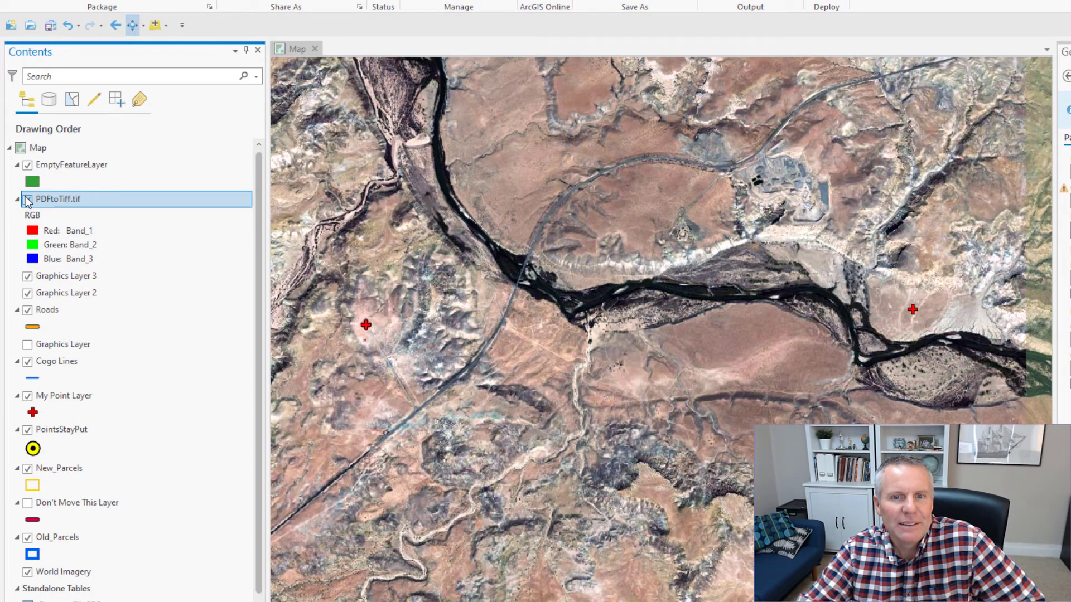
{"action": "left_click_drag", "start_coordinate": [654, 413], "coordinate": [693, 429]}
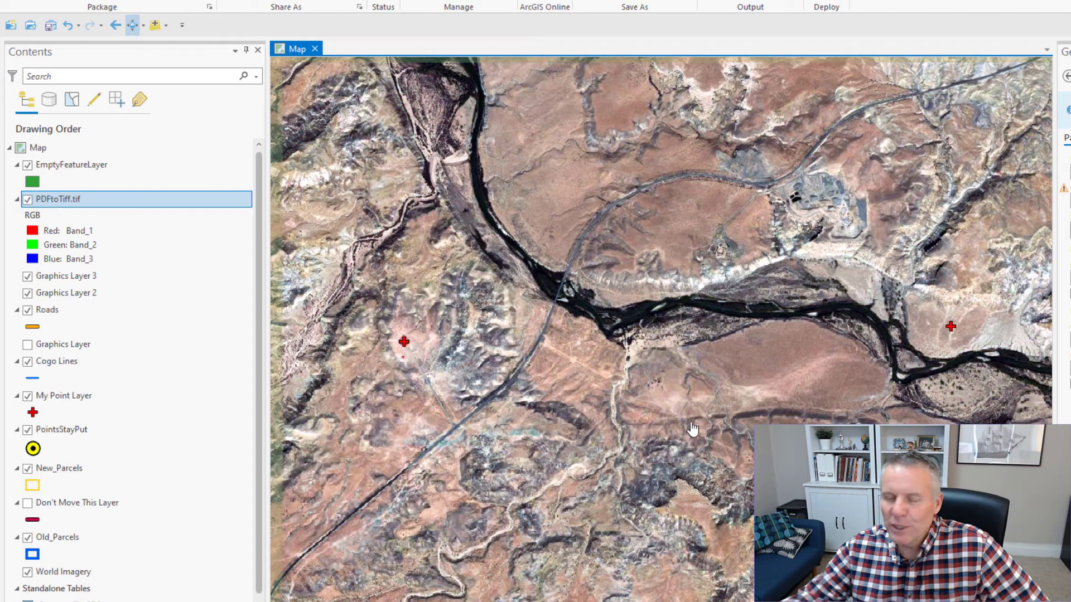